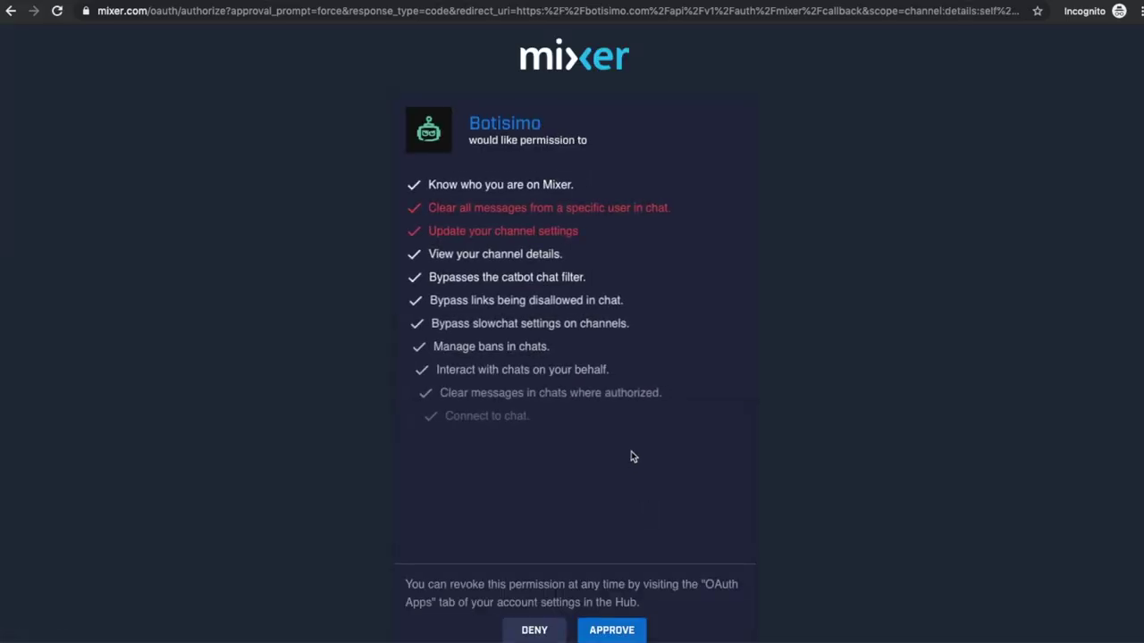
Approve Botisimo's requested permissions for the Mixer account.
scroll(647, 454, down, 1)
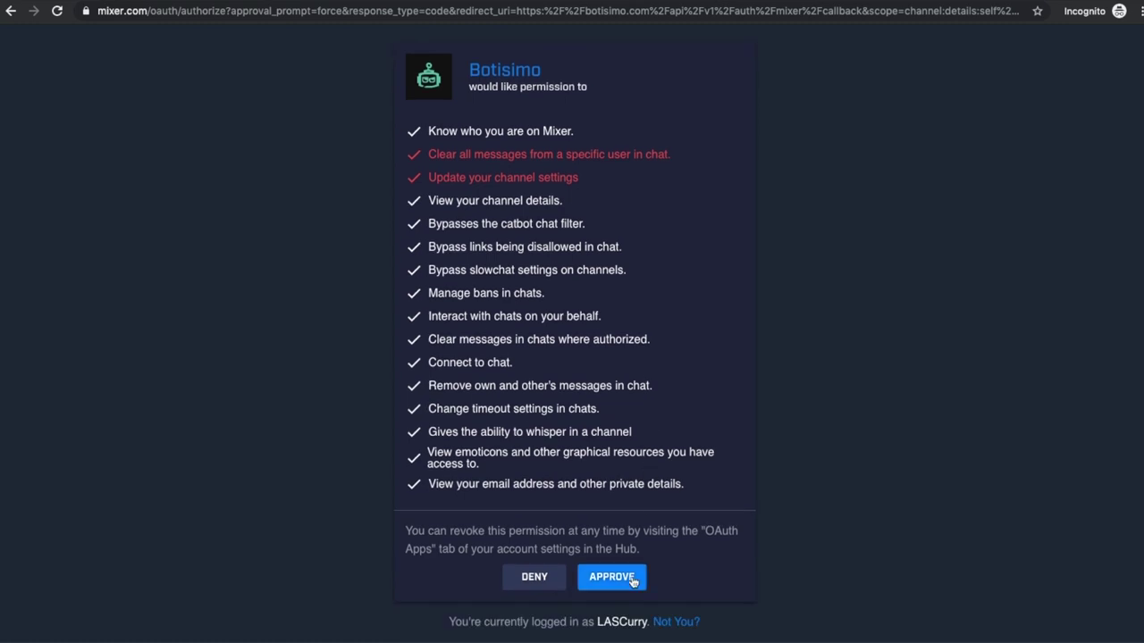
click(604, 578)
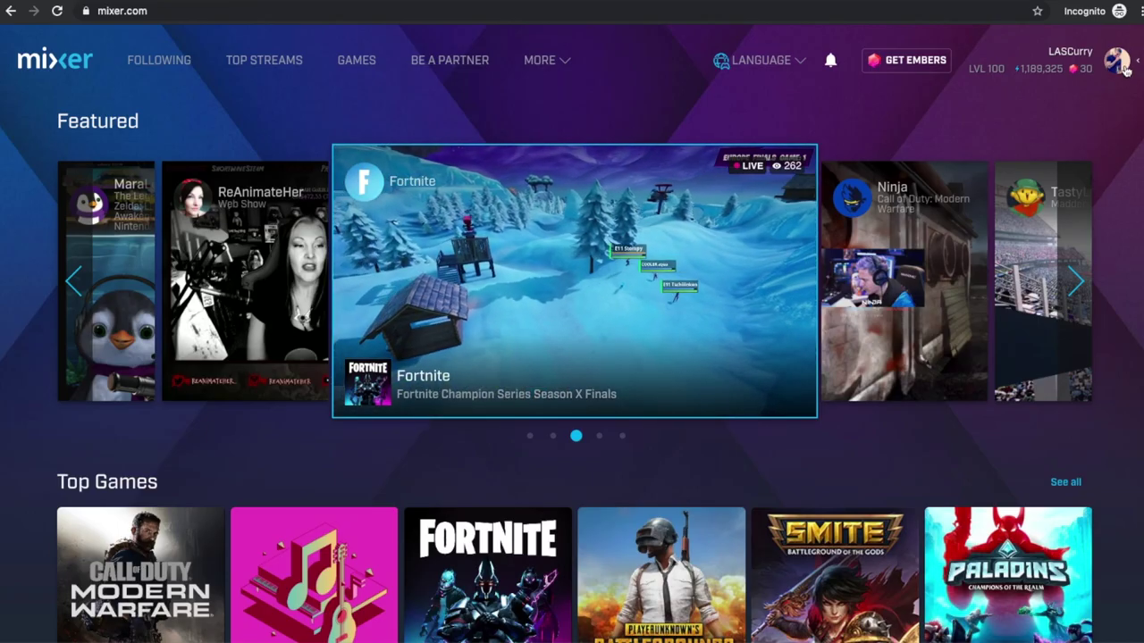
click(1121, 50)
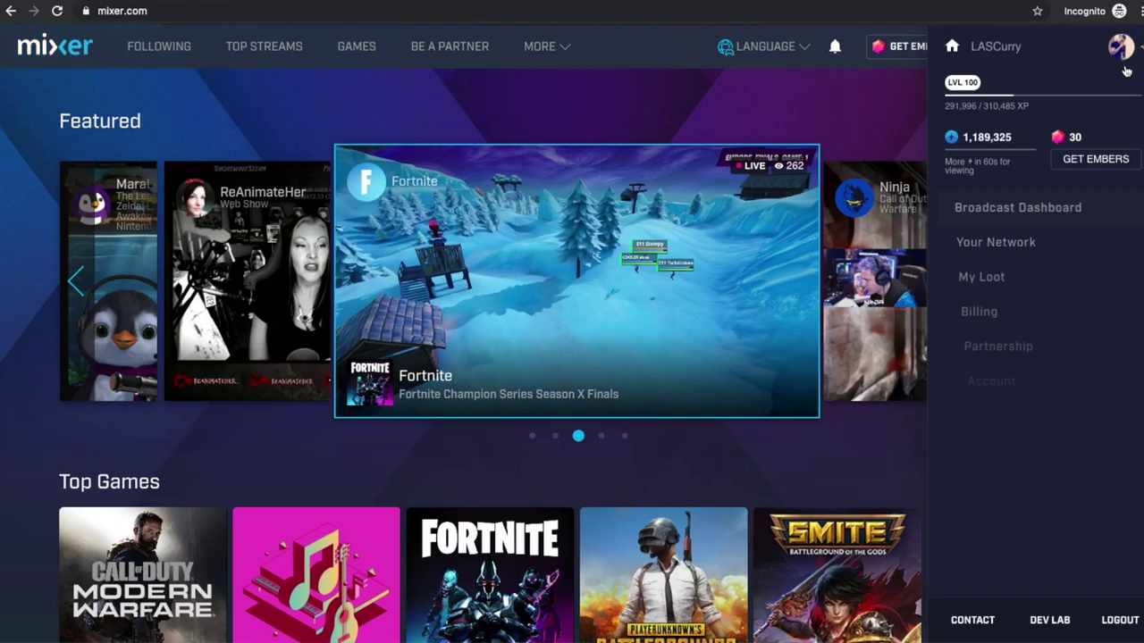
click(987, 207)
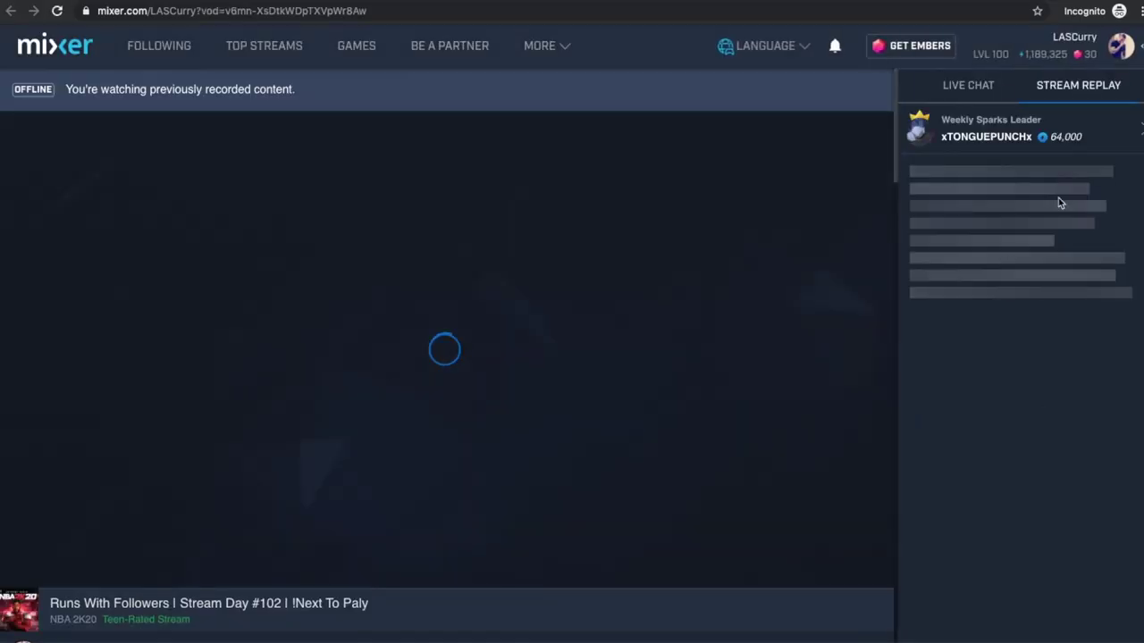
click(958, 82)
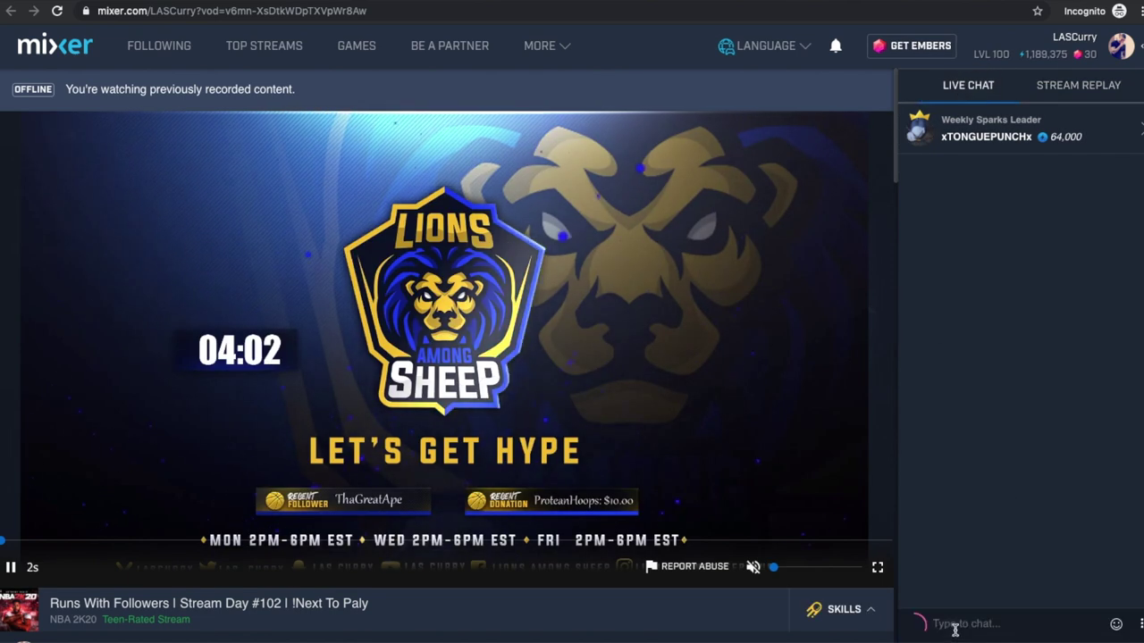
click(955, 622)
text(/mod)
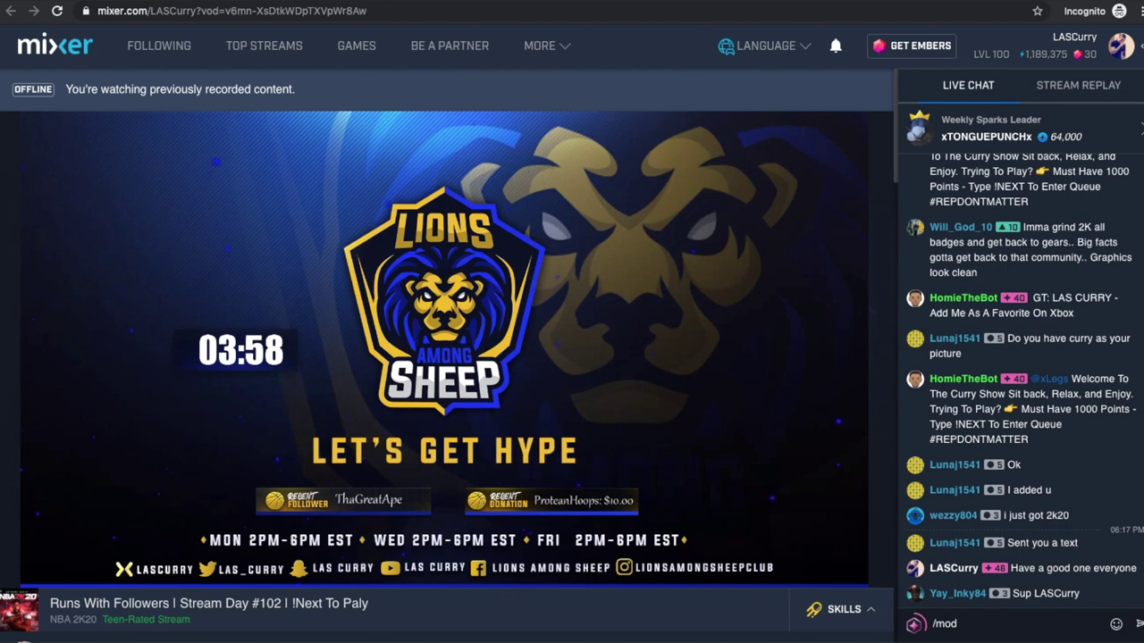
text( @botisimo)
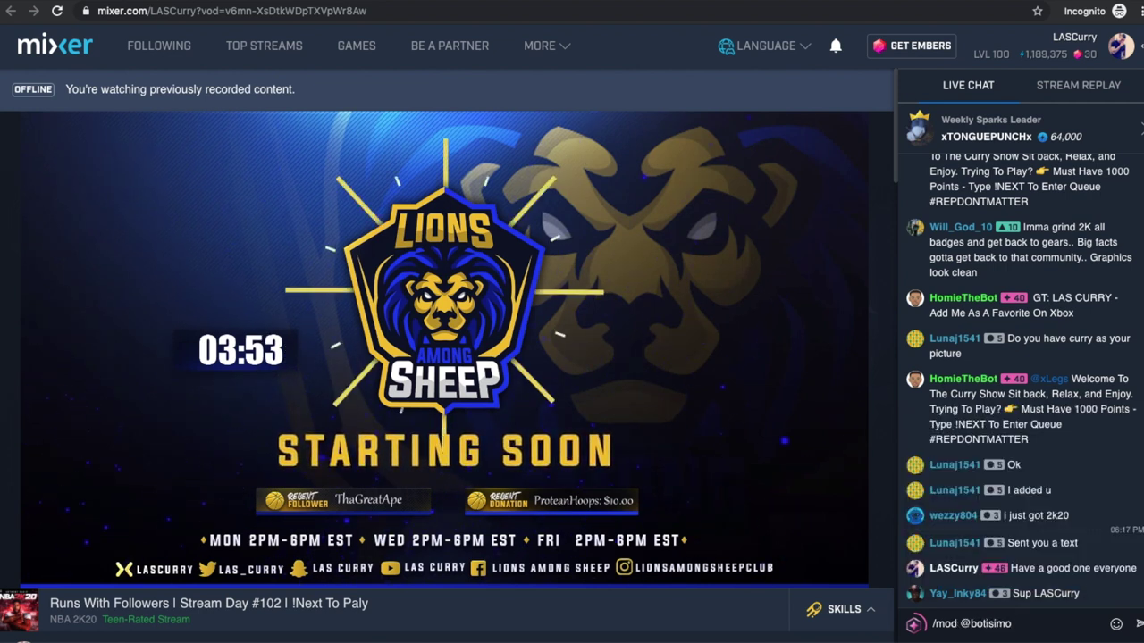
key(Return)
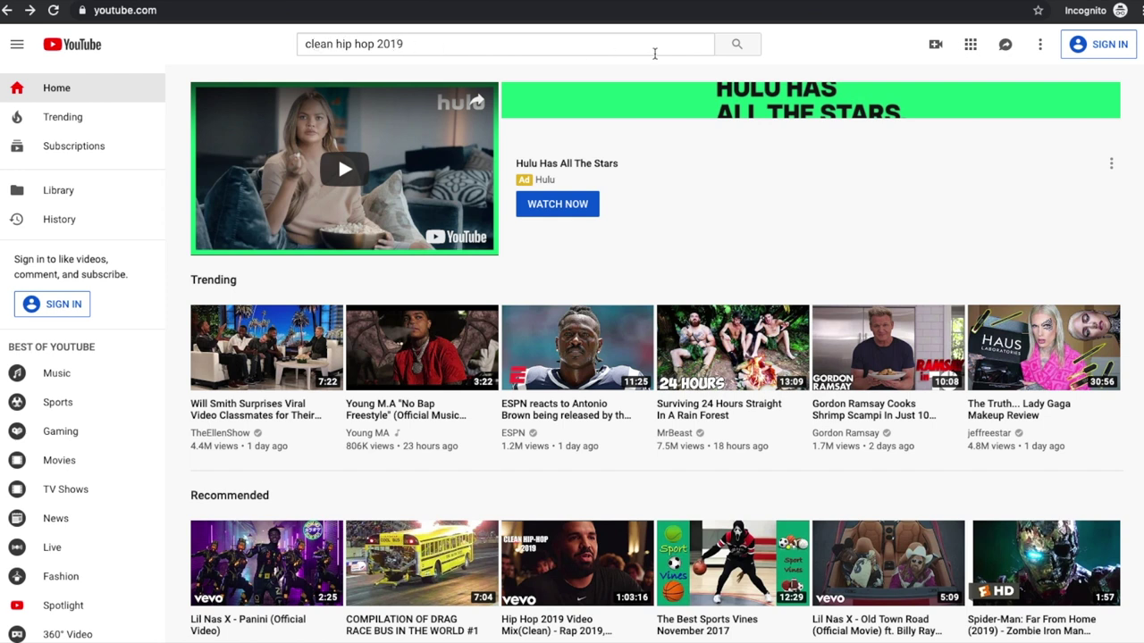
Search 'clean hip hop 2019', play all of 'CLEAN RAP 2019 HITS', and copy its address.
click(736, 44)
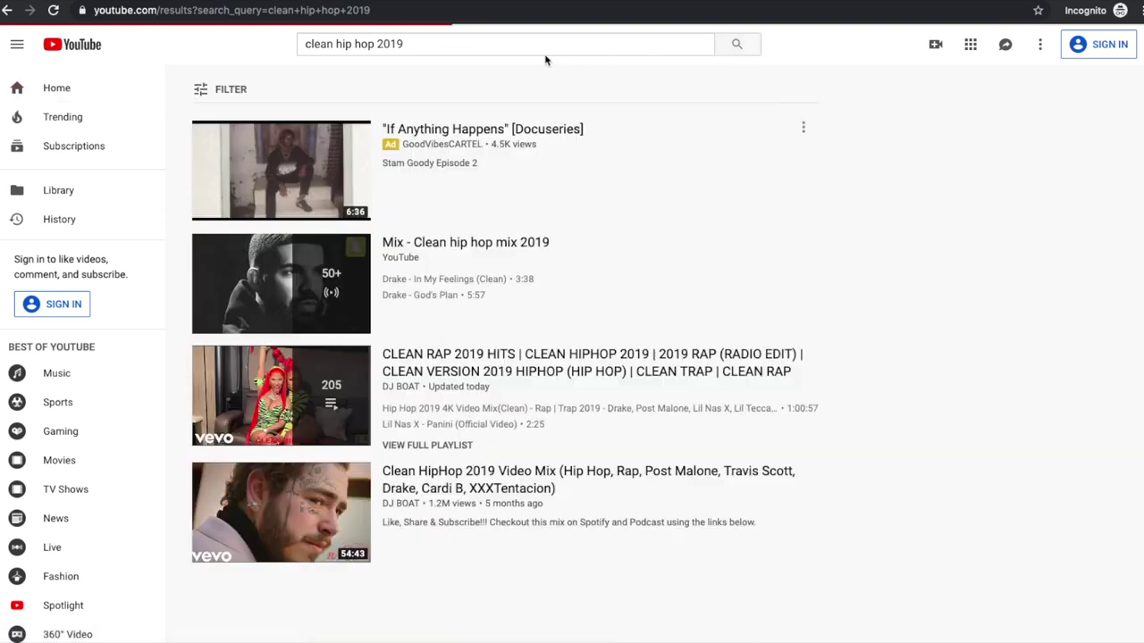
click(256, 387)
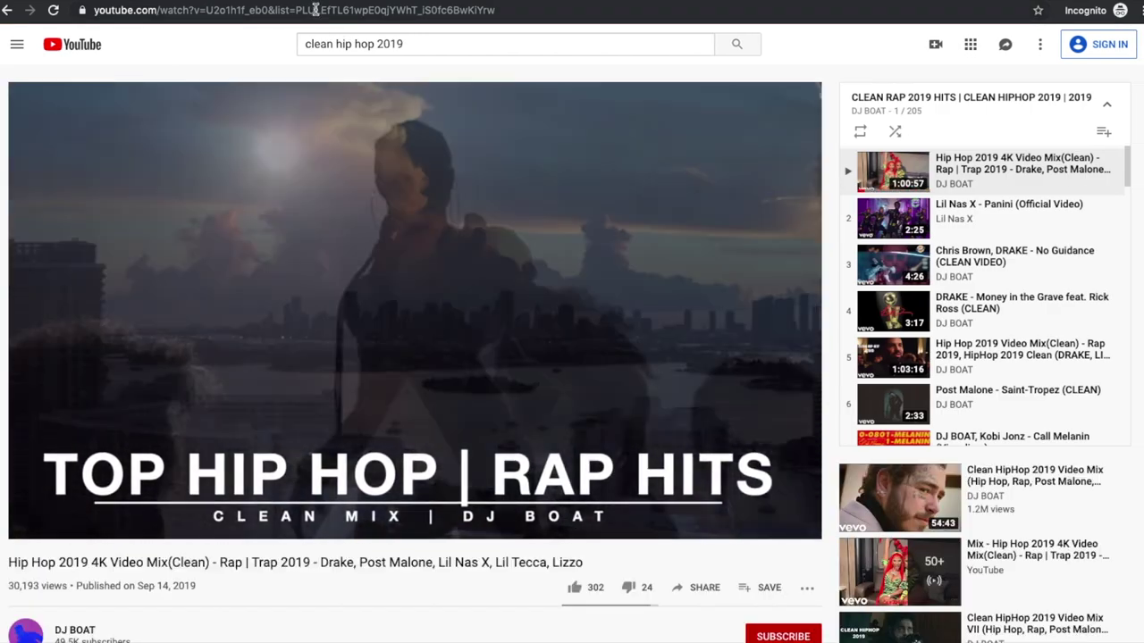
click(340, 10)
right_click(324, 10)
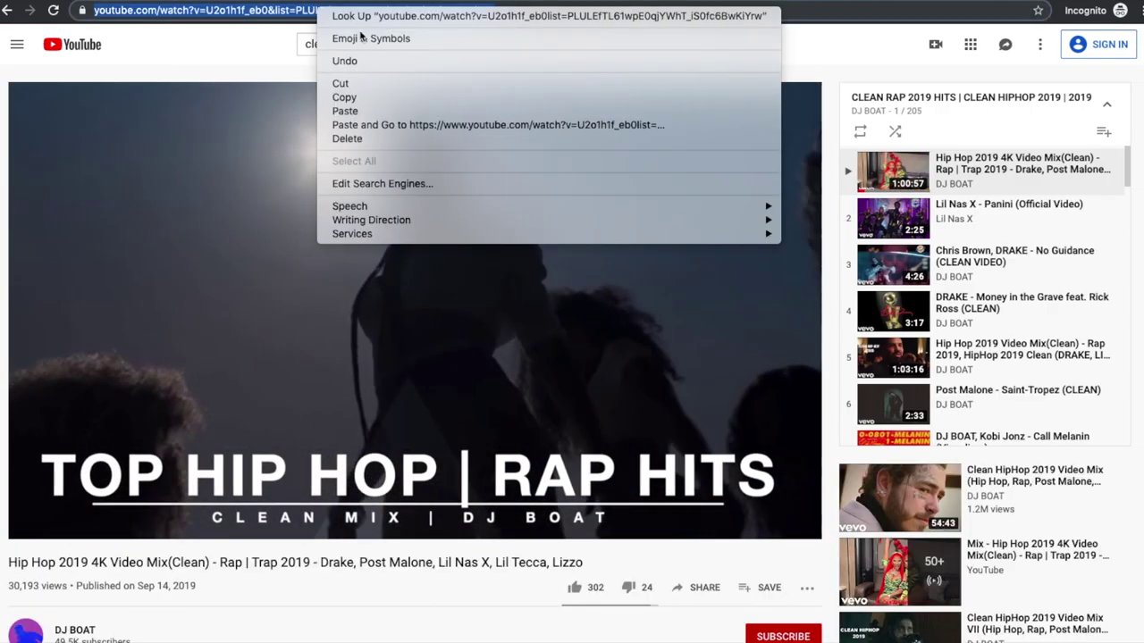
click(370, 96)
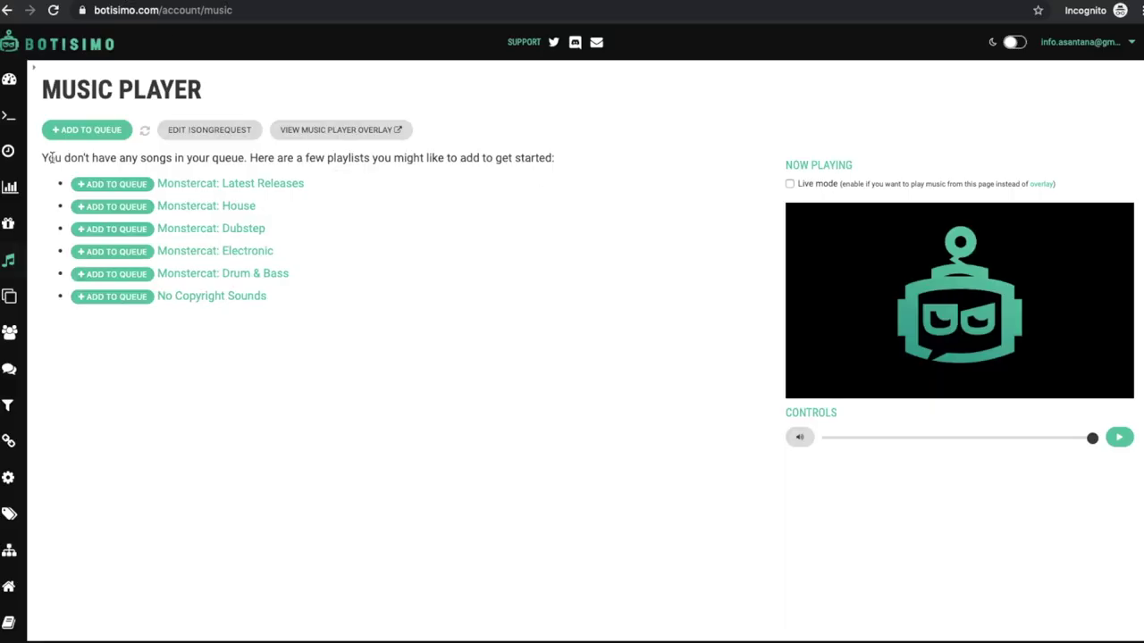
Paste the playlist URL into Add to Queue, save, and scroll the added tracks.
click(105, 134)
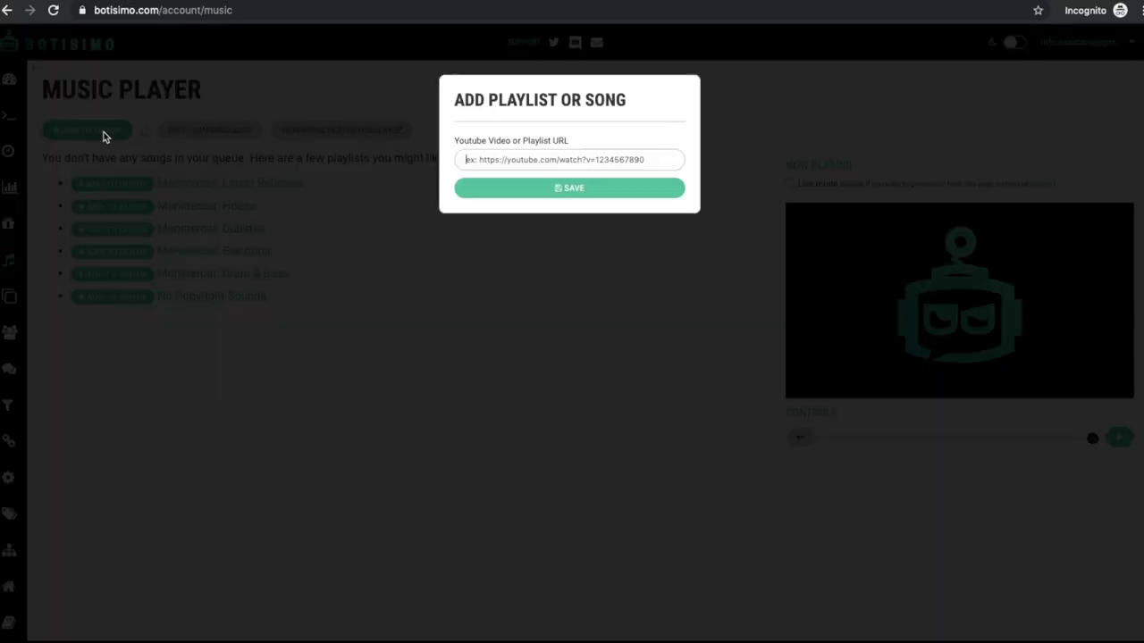
right_click(509, 154)
click(557, 247)
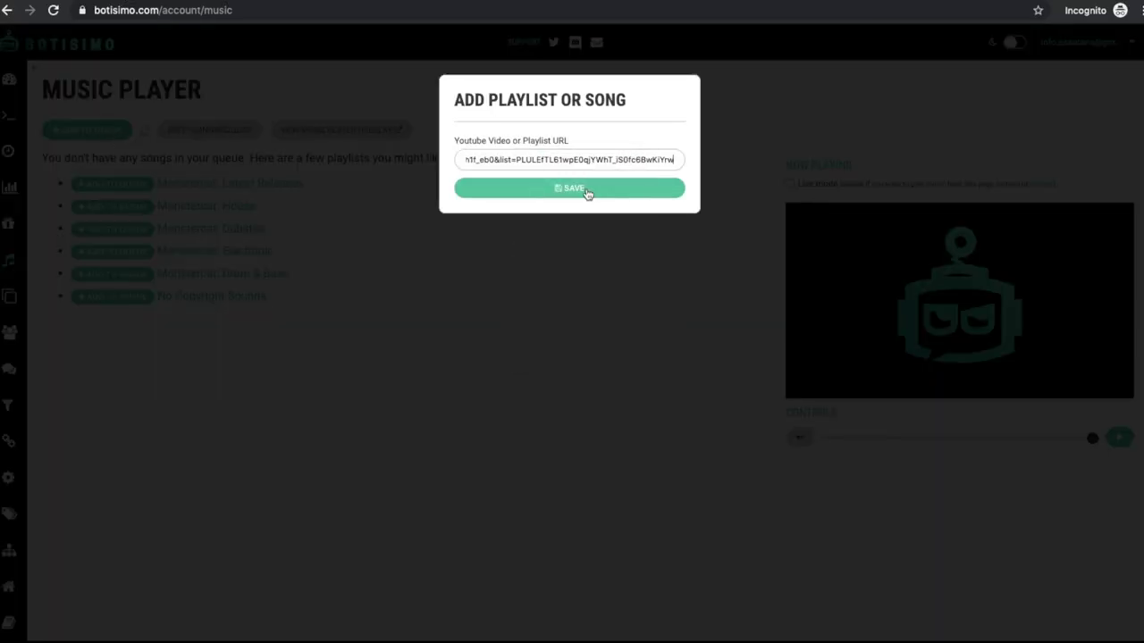
click(587, 190)
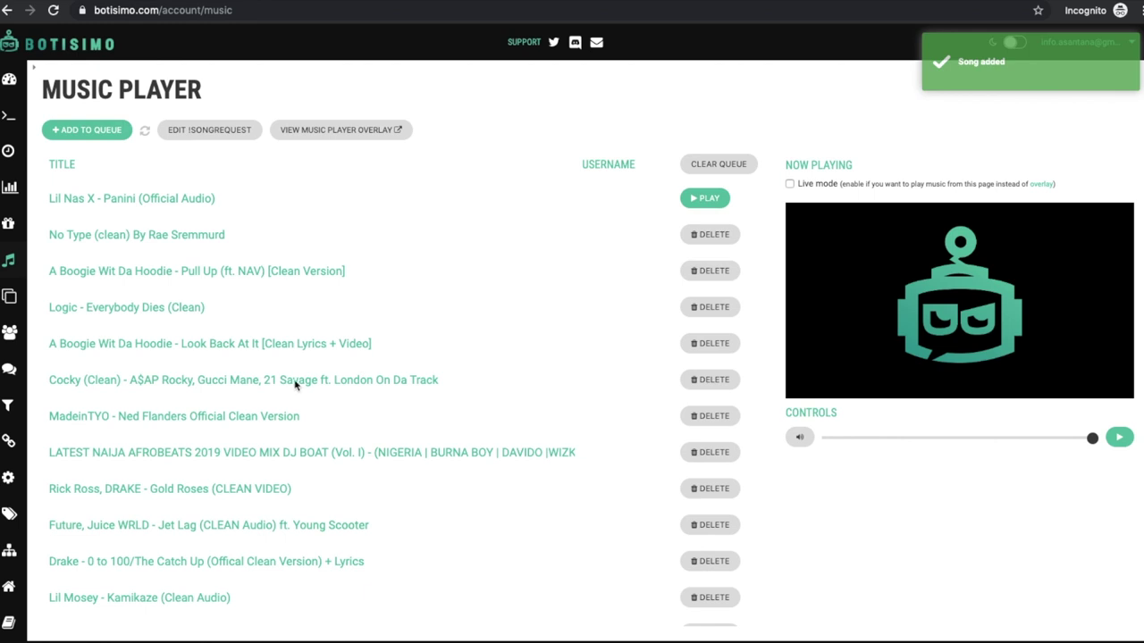
scroll(295, 386, down, 1)
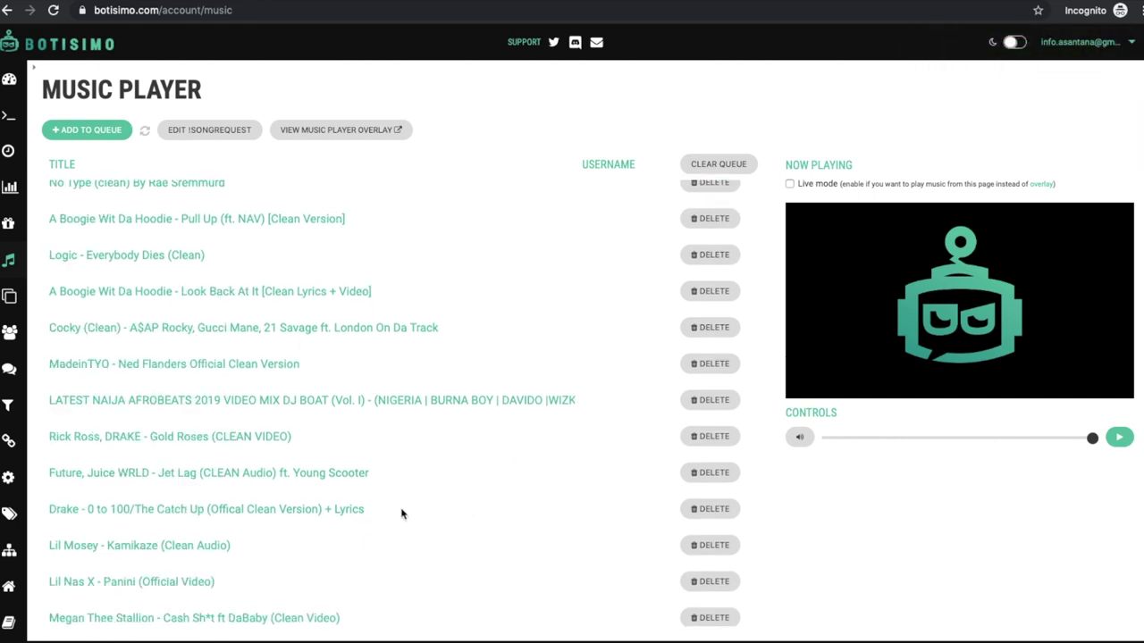
scroll(384, 505, down, 15)
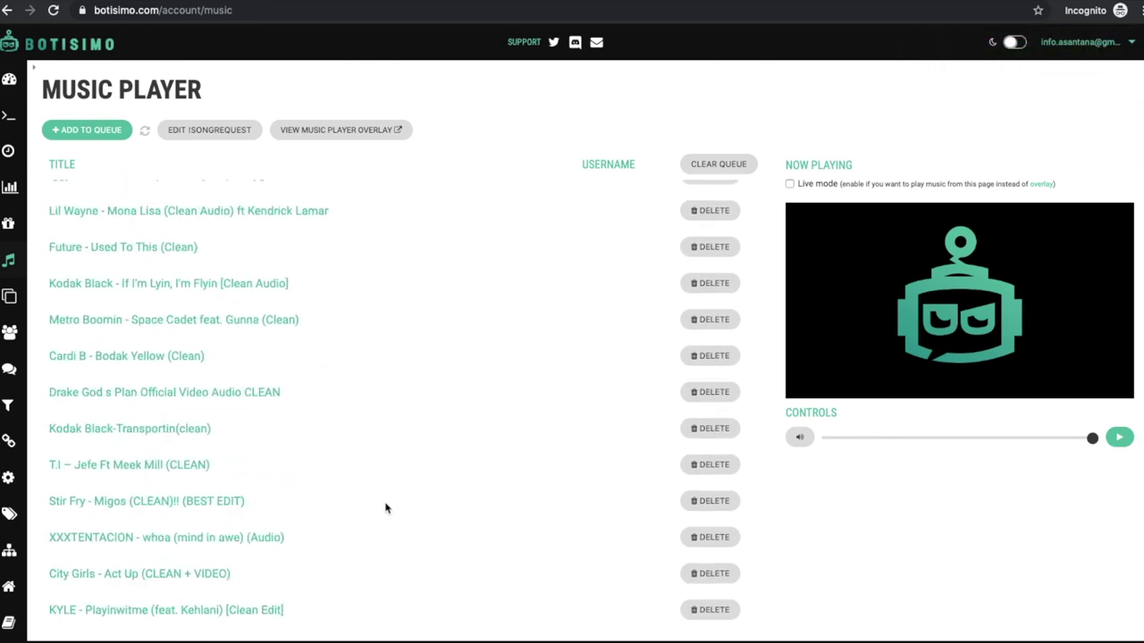
scroll(386, 508, up, 15)
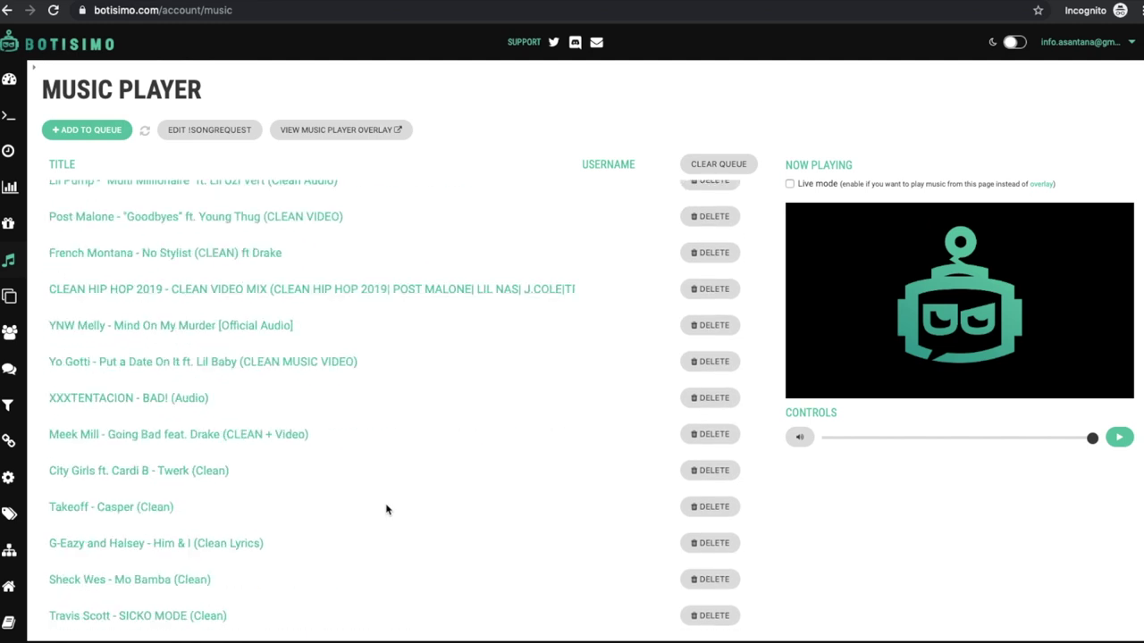
scroll(386, 509, up, 12)
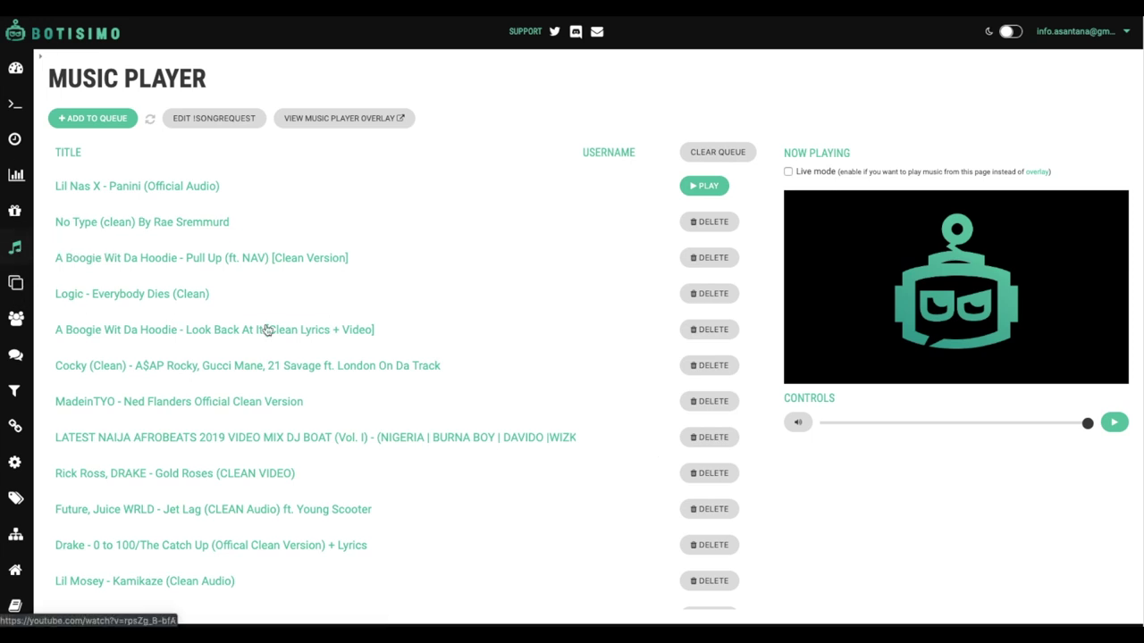
Set !songrequest to the Mixer platform with cost 0 and request limit 5, and save.
click(201, 119)
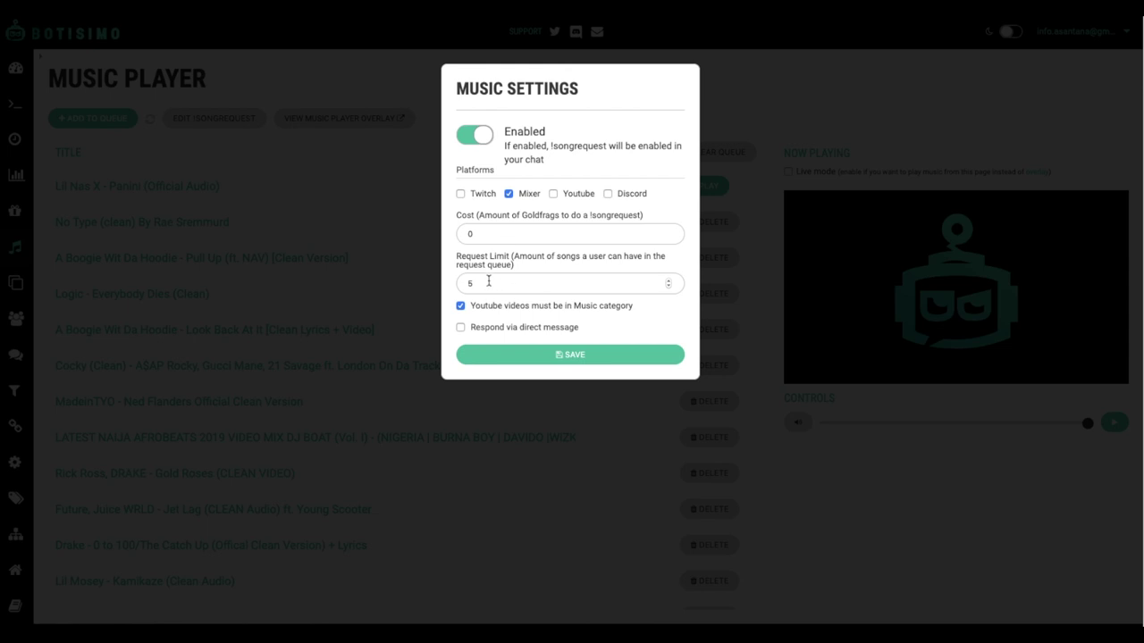
click(579, 358)
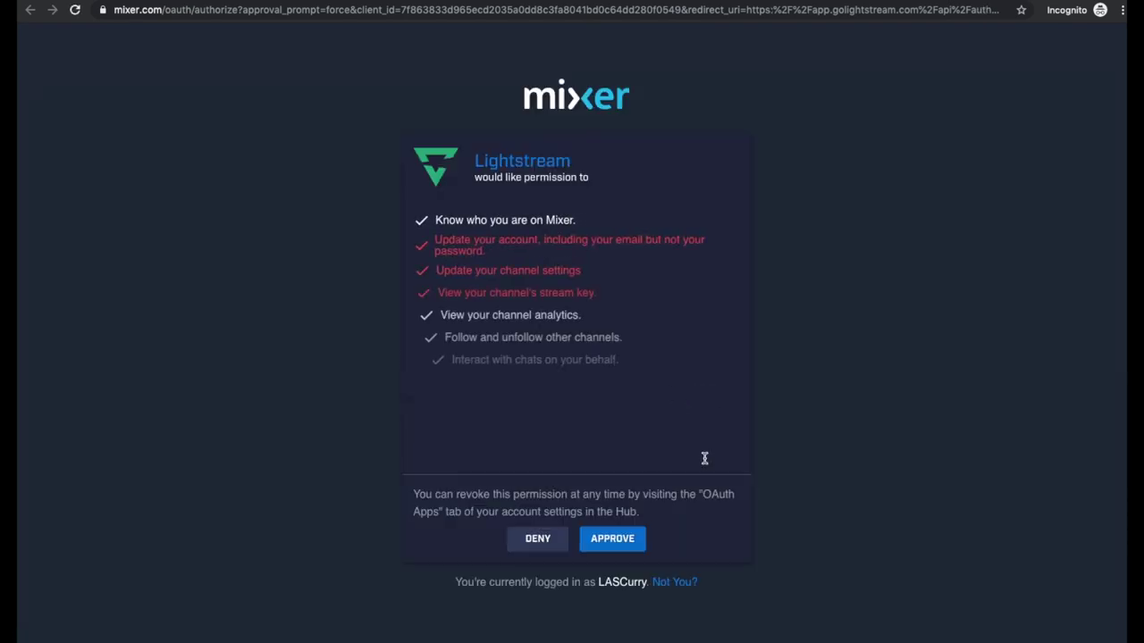
Approve Lightstream's access to the Mixer account, opening the Mixer project.
click(626, 545)
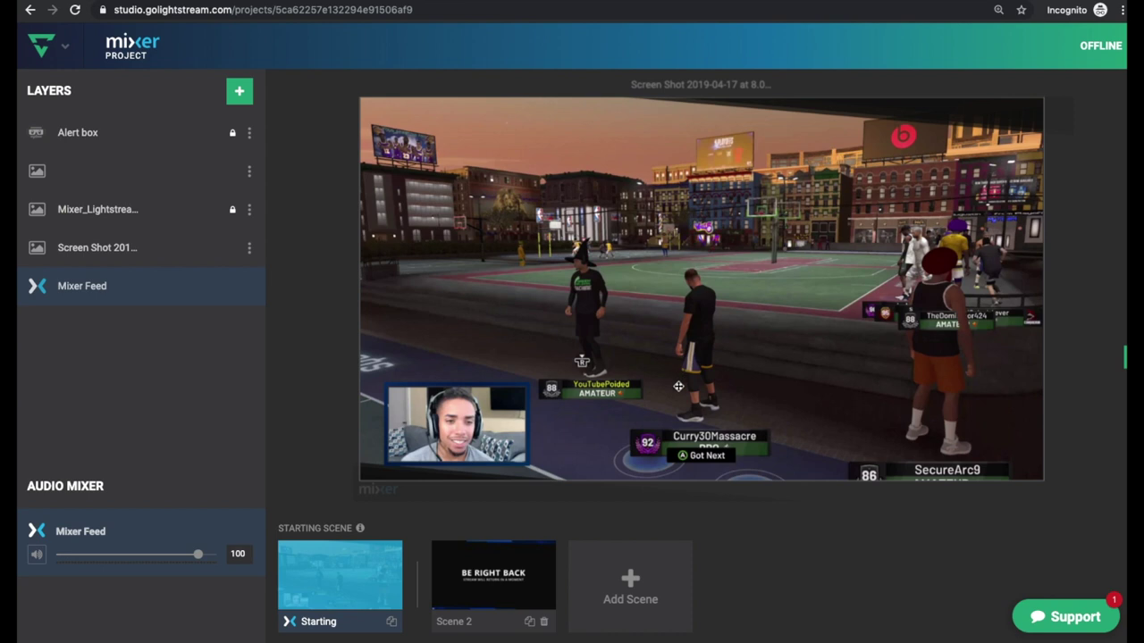
Add a Botisimo layer from 3rd Party Integrations to the project's layers.
click(239, 92)
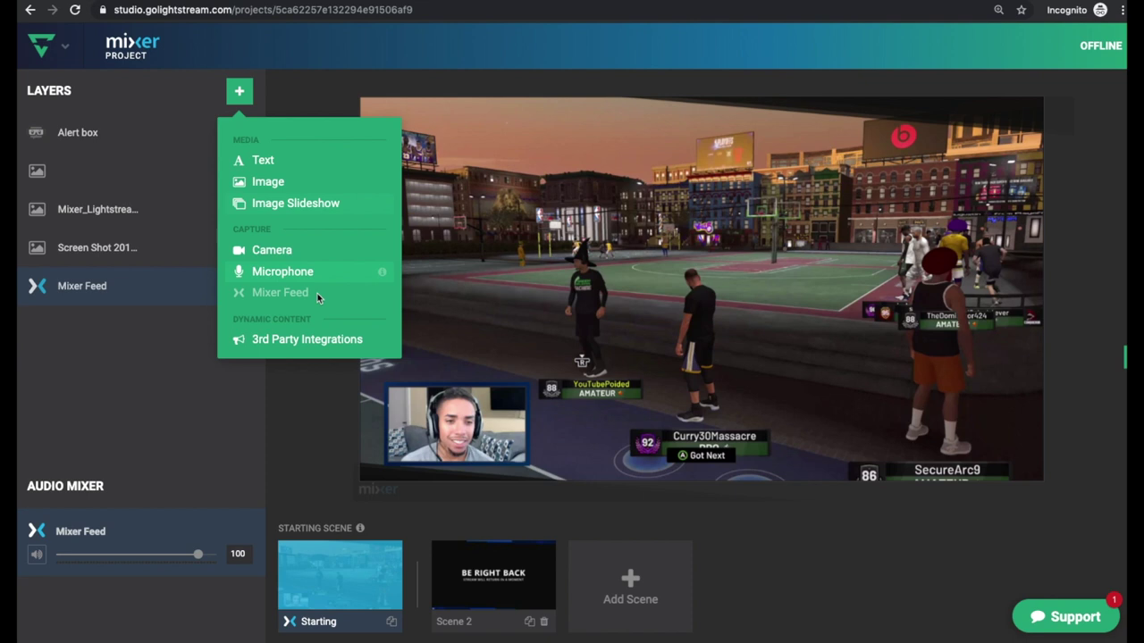
click(302, 339)
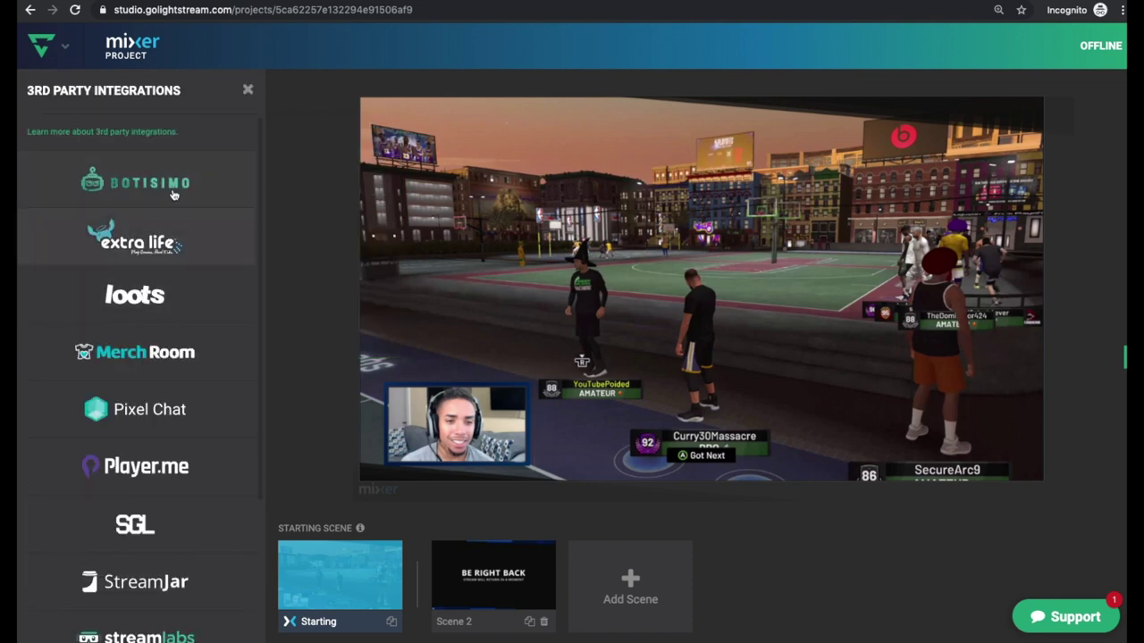
click(174, 194)
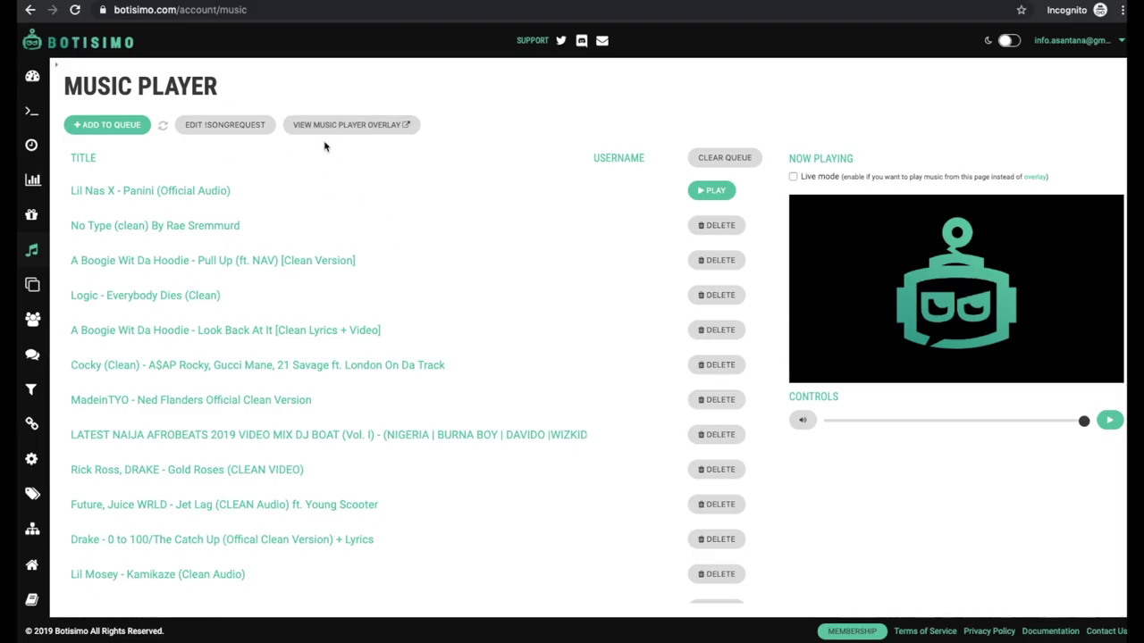
Copy the web address of Botisimo's Music Player Overlay page.
click(402, 127)
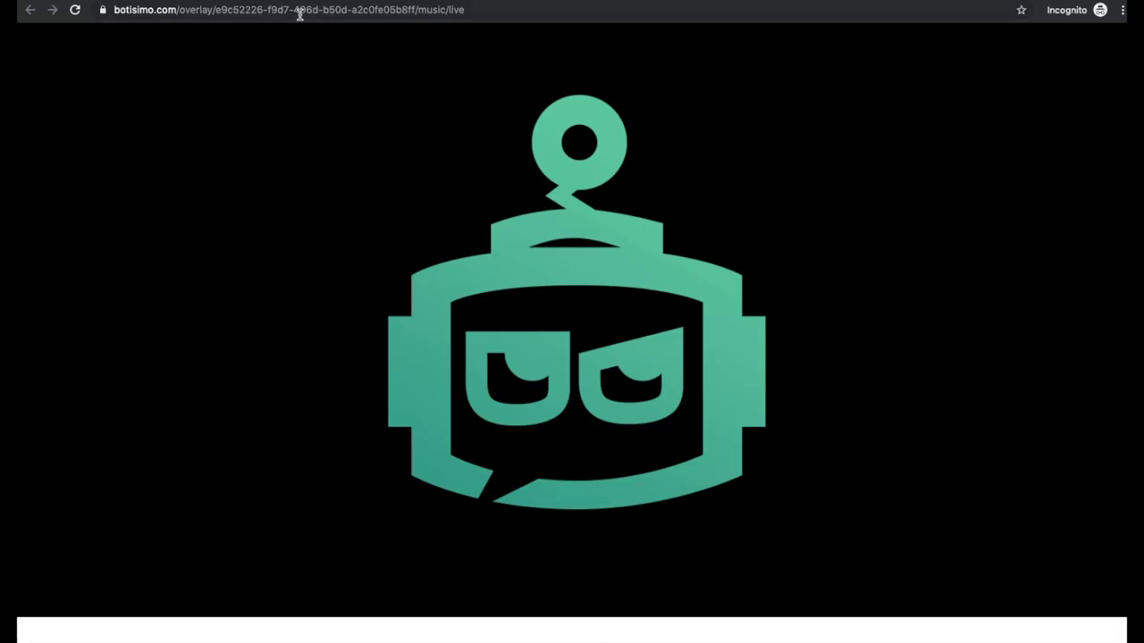
click(300, 14)
right_click(299, 14)
click(392, 92)
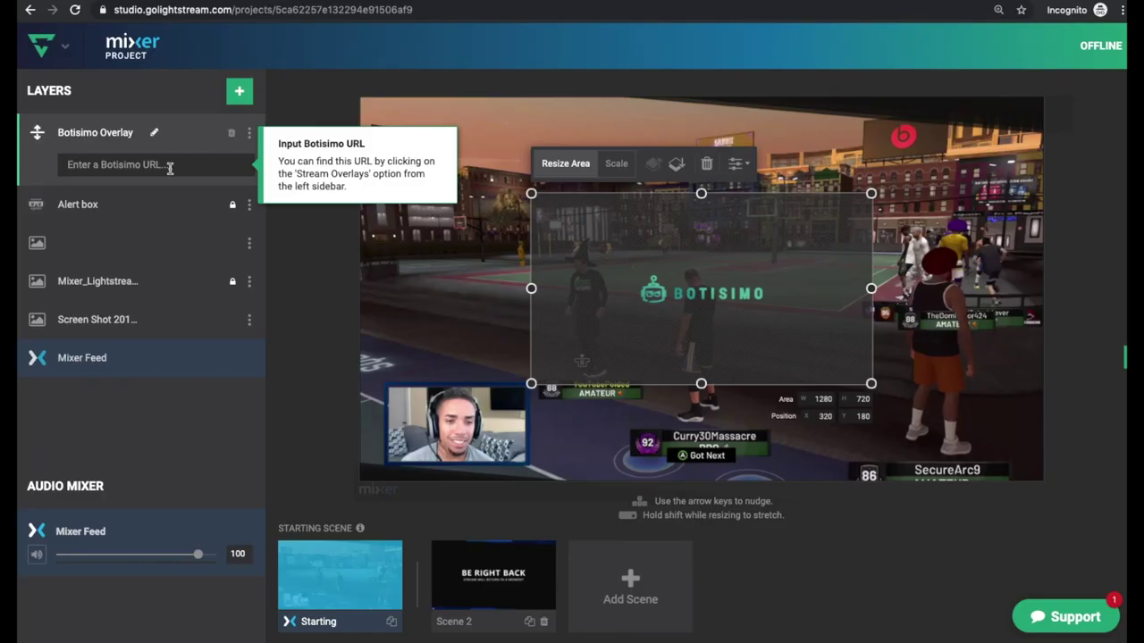
Paste the overlay address into the Botisimo URL field and load it.
right_click(171, 165)
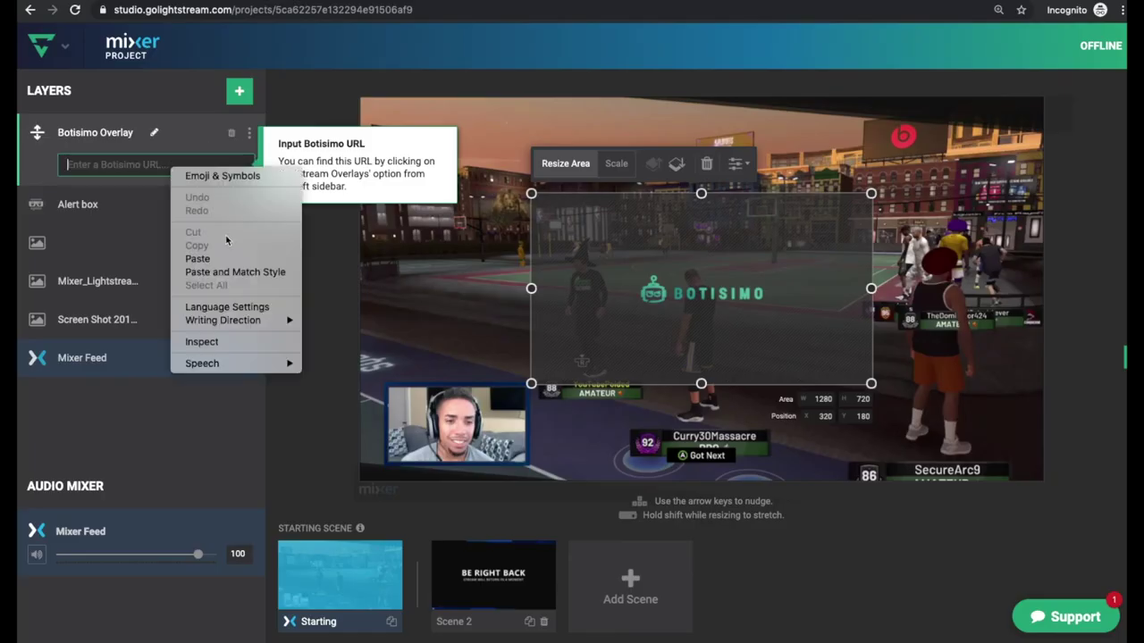
click(222, 258)
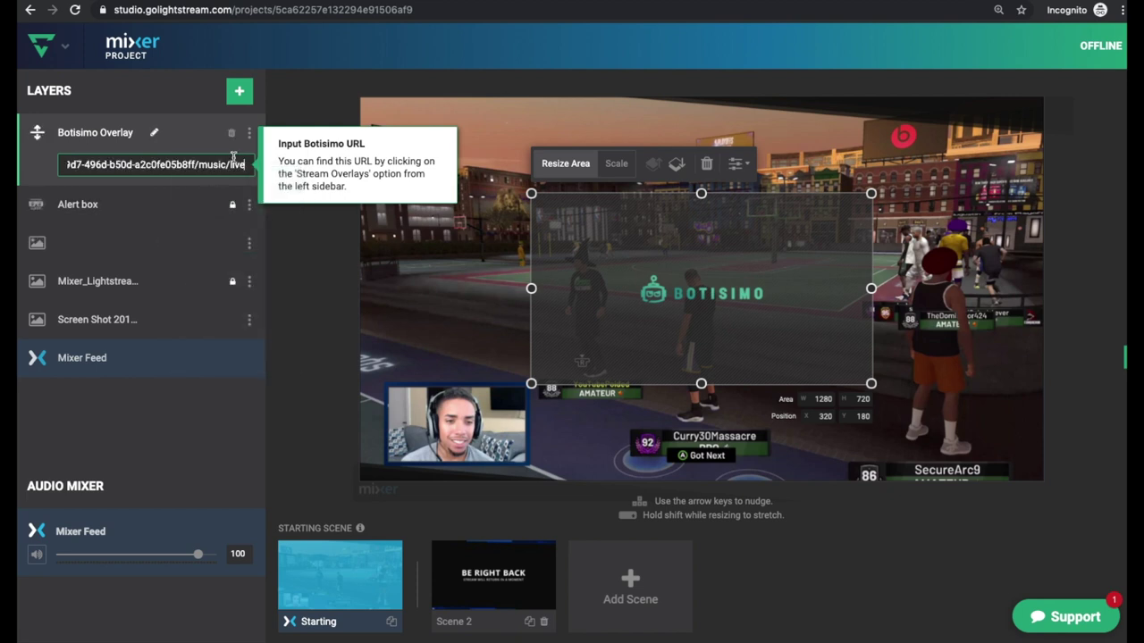
key(Return)
Shrink the overlay onto the lower-left webcam inset and move its layer just above Mixer Feed.
drag(718, 289, 749, 274)
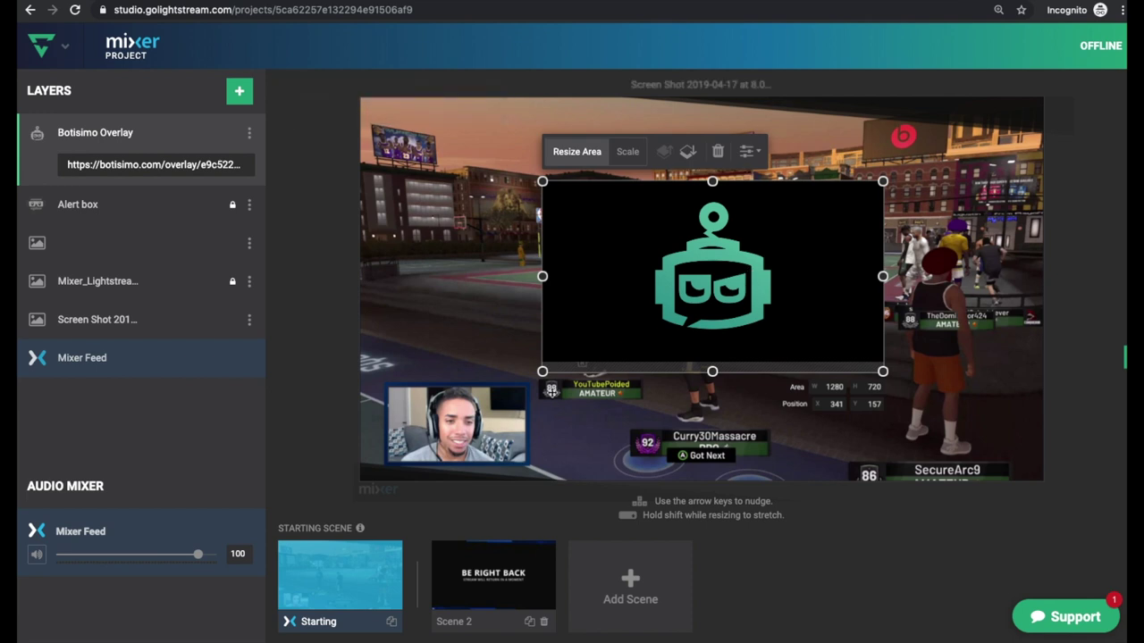
drag(542, 370, 737, 263)
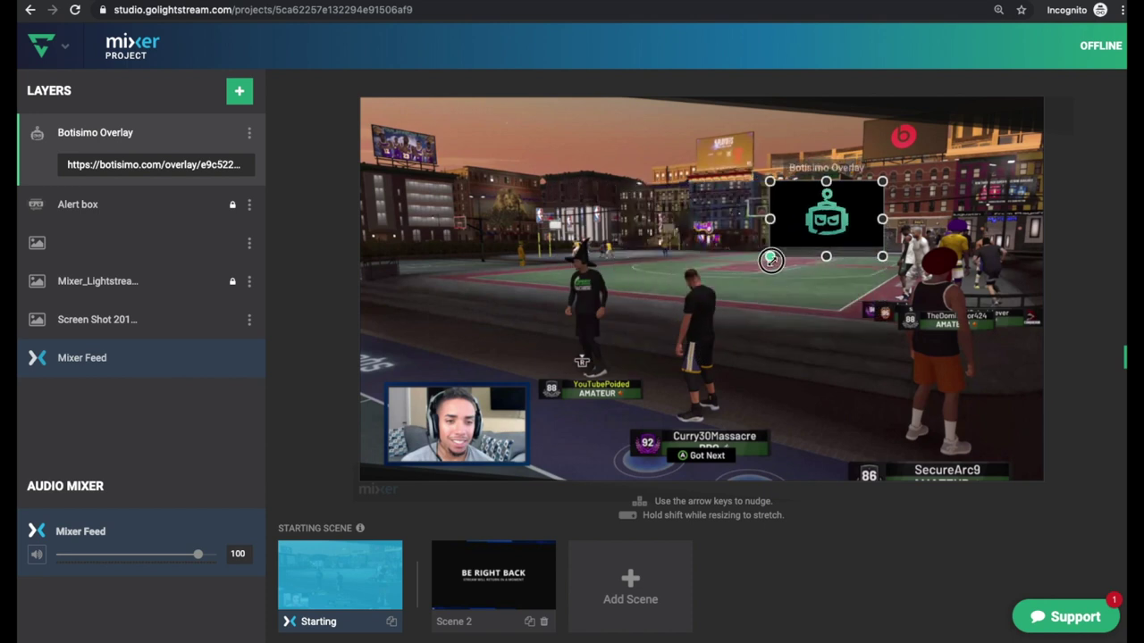
drag(810, 223, 451, 427)
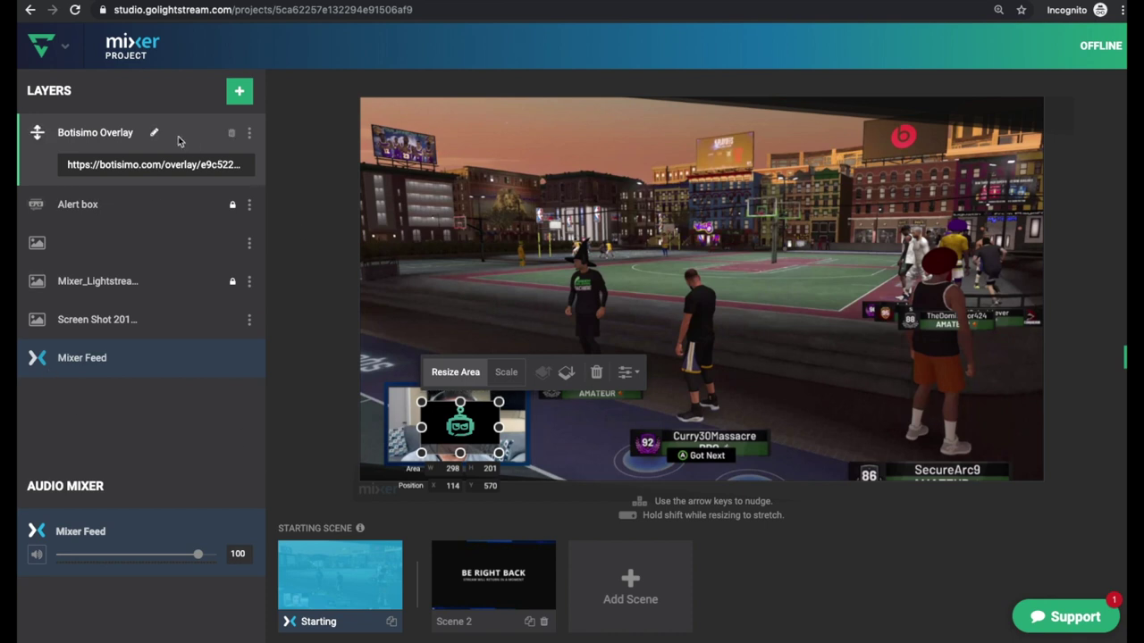
drag(36, 133, 39, 251)
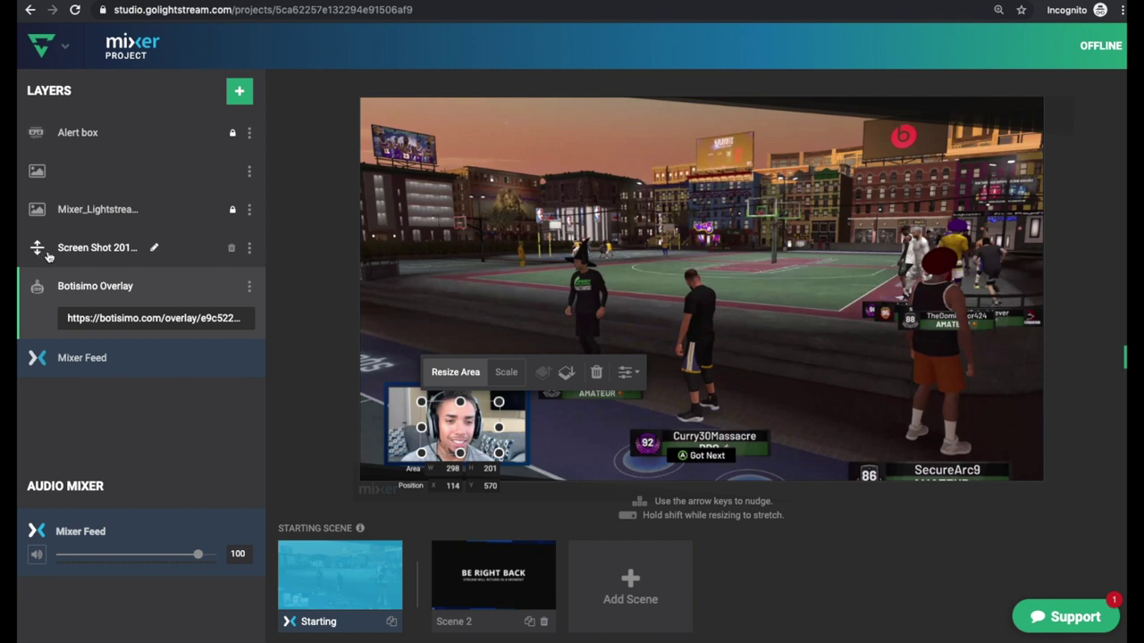
click(319, 168)
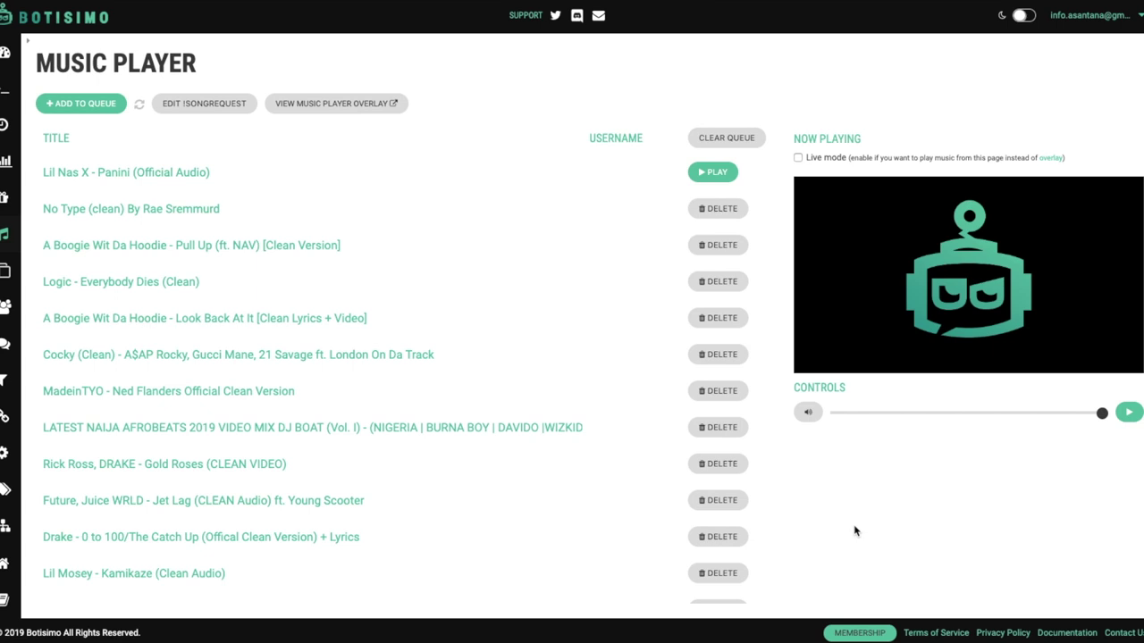
Play the queue at about half volume and skip Panini to 'No Type' by Rae Sremmurd.
click(1127, 415)
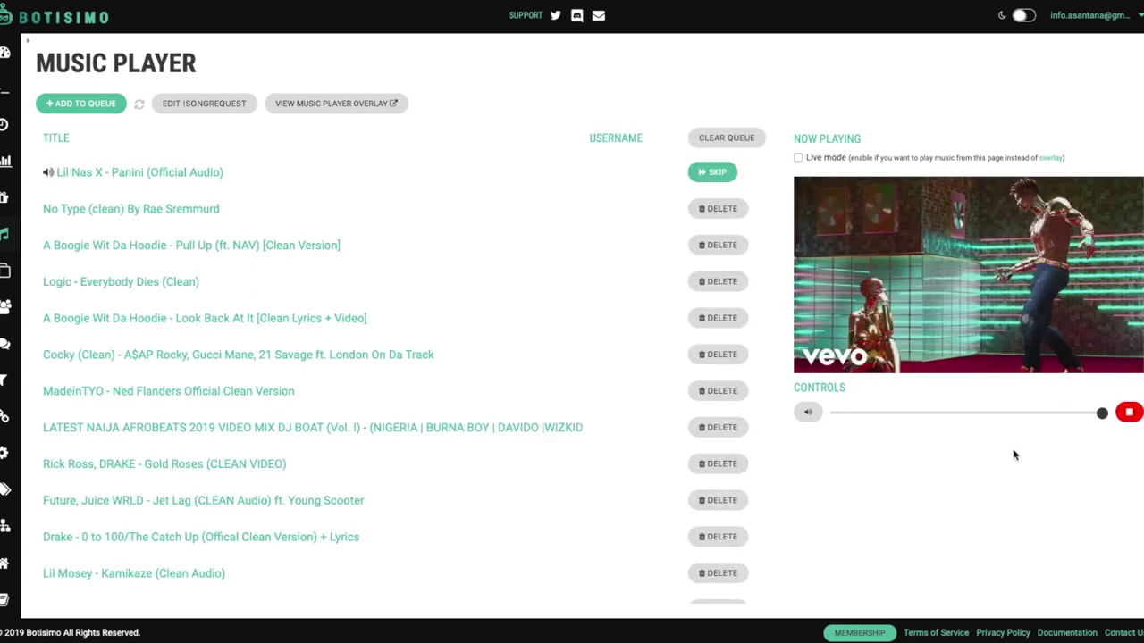
drag(1101, 413, 976, 414)
click(711, 175)
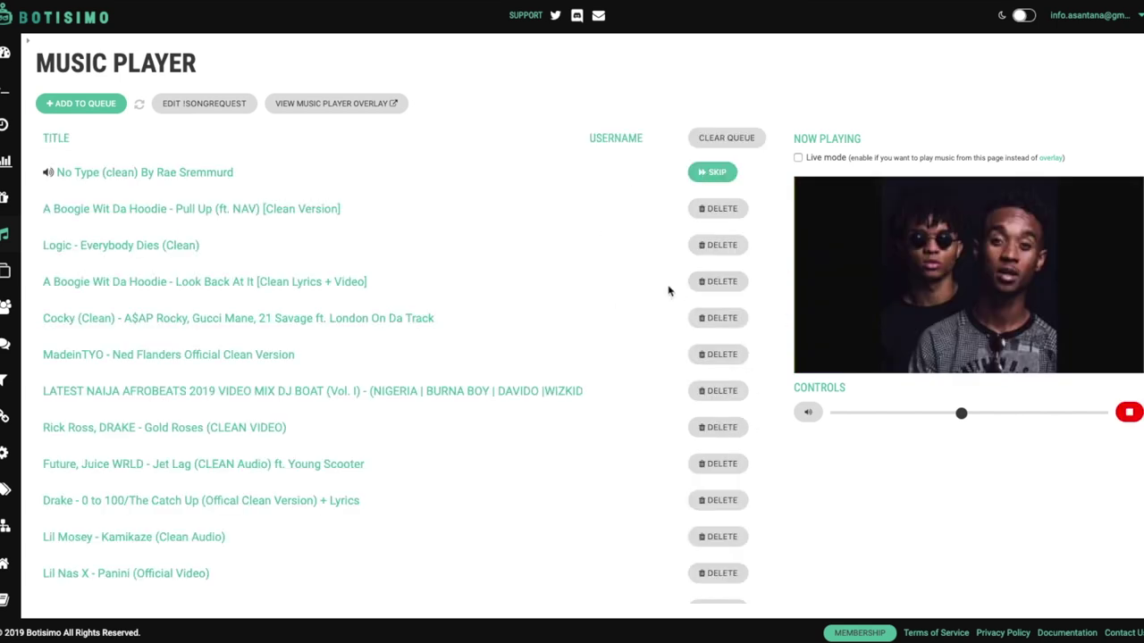